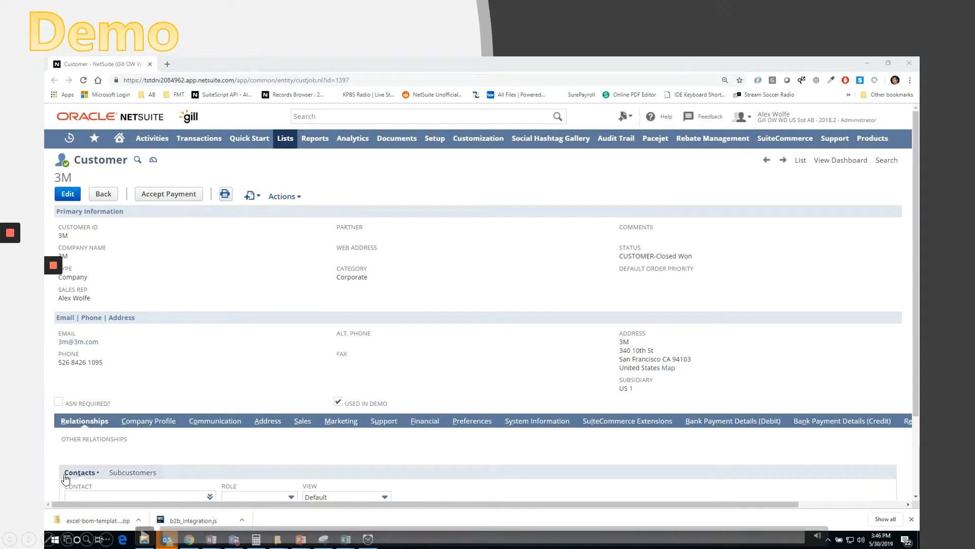
- Start a new sales order from the 3M customer record
click(146, 536)
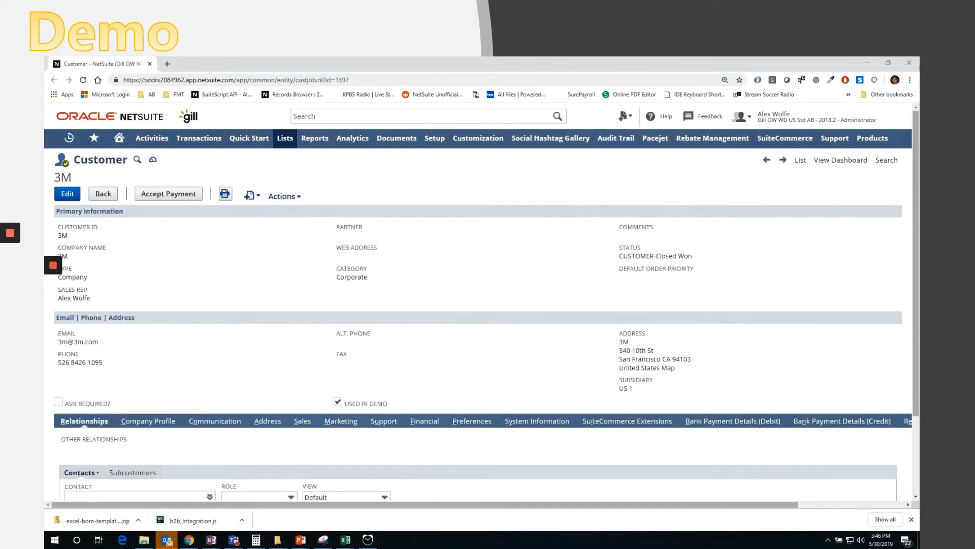
mouse_move(258, 203)
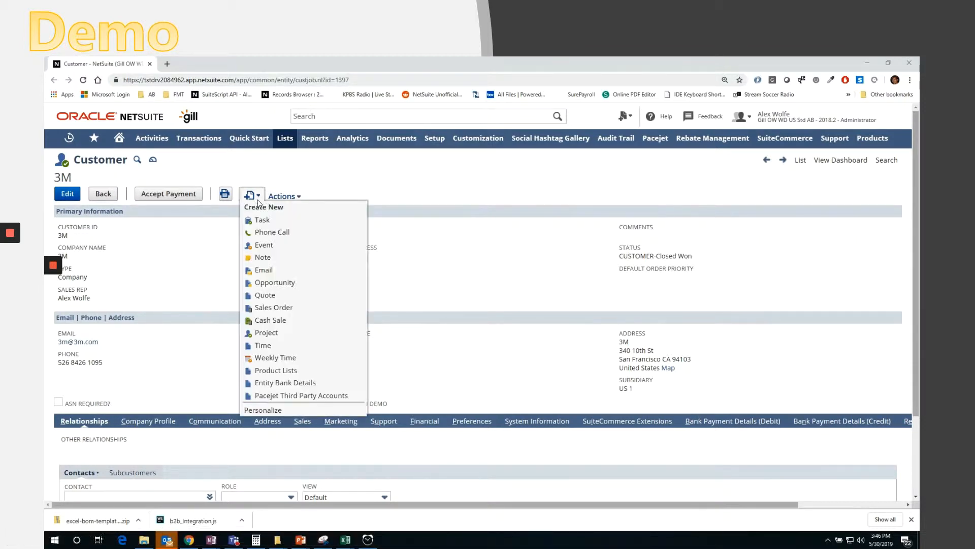
click(281, 309)
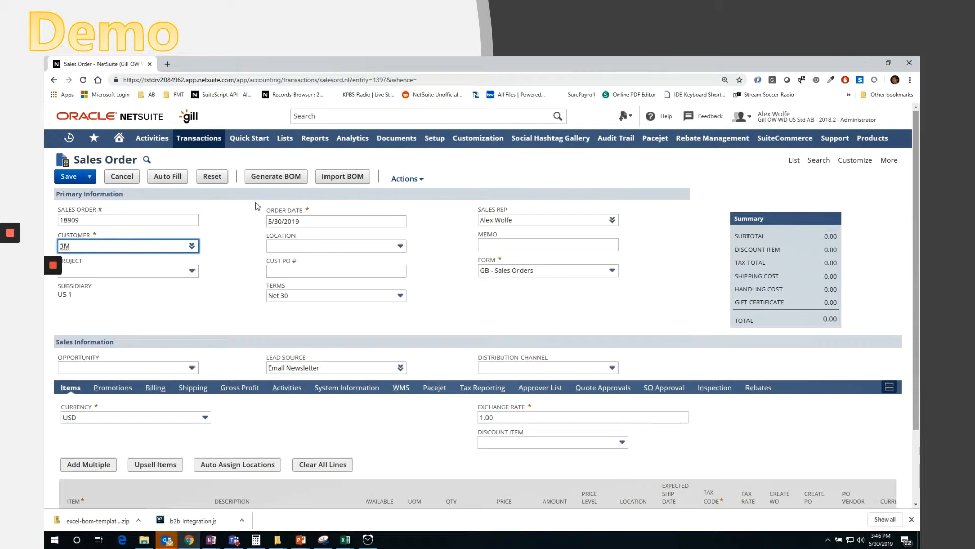
- Open the Generate BOM window from the sales order and enlarge it
click(275, 176)
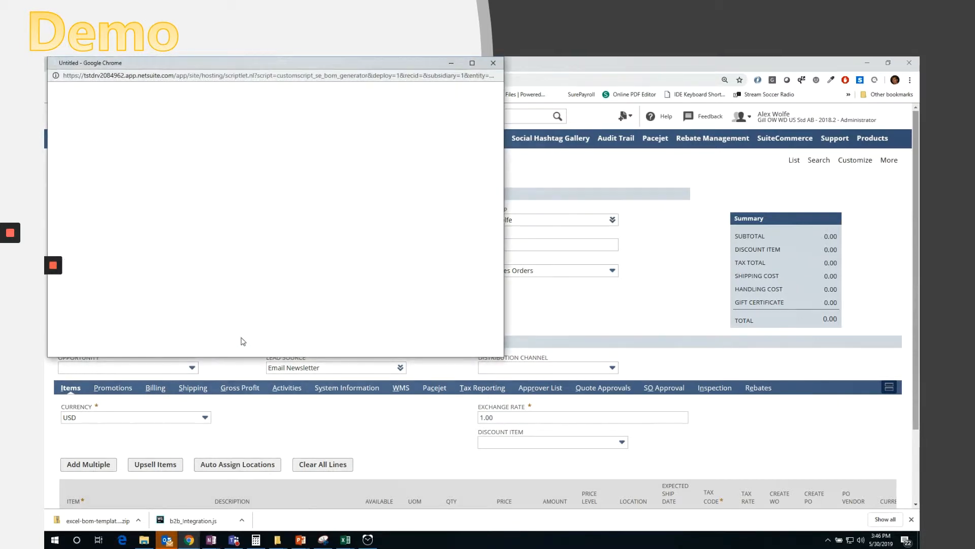
drag(230, 59, 374, 111)
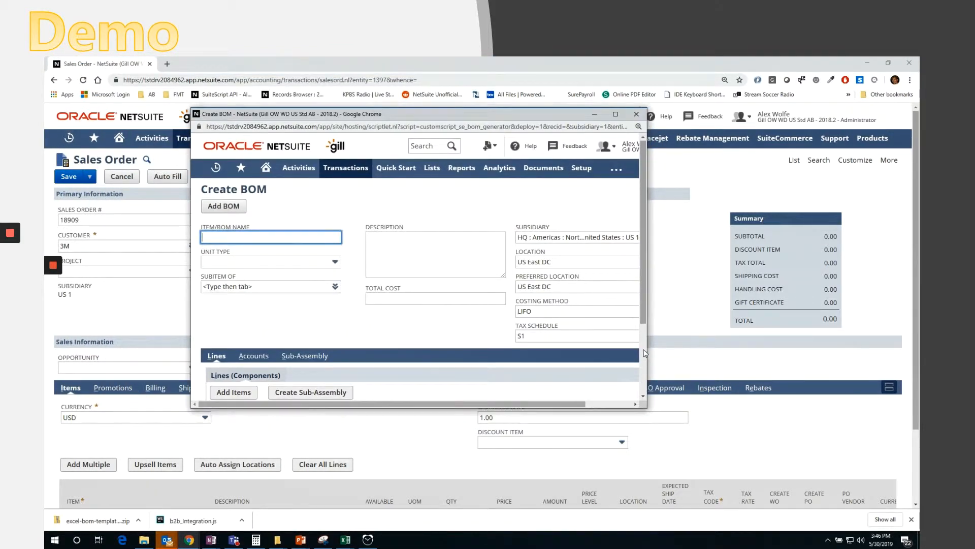
drag(648, 351, 774, 358)
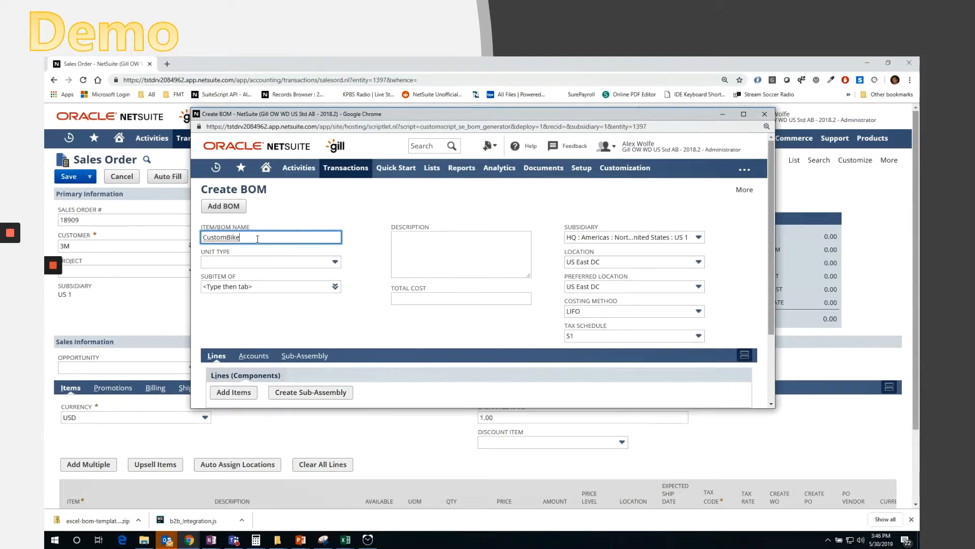
- Enter CustomBike234 as the item/BOM name and set the unit type to Each
text(234)
click(255, 262)
click(235, 358)
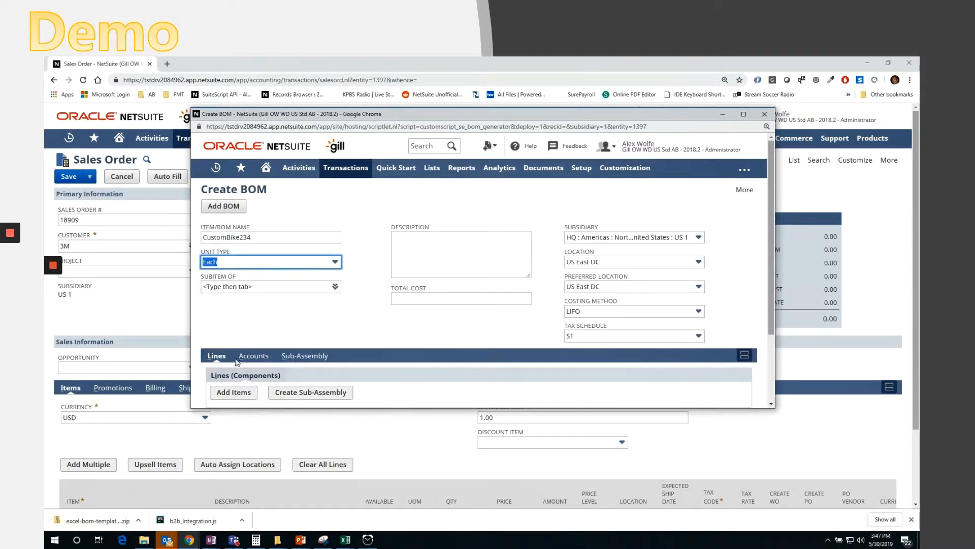
- Enter the description 'Custom bike ordered on 05/30/2019' for the BOM
click(437, 243)
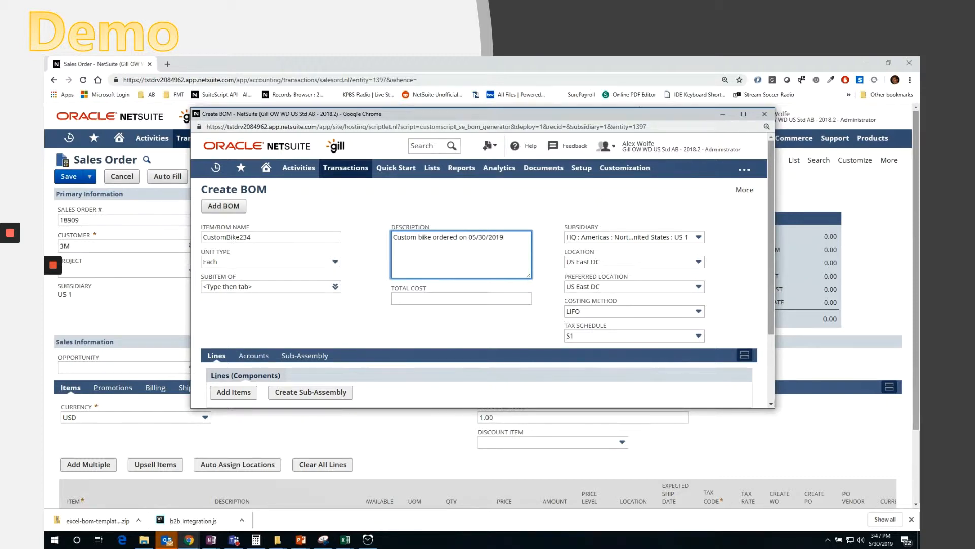
click(483, 344)
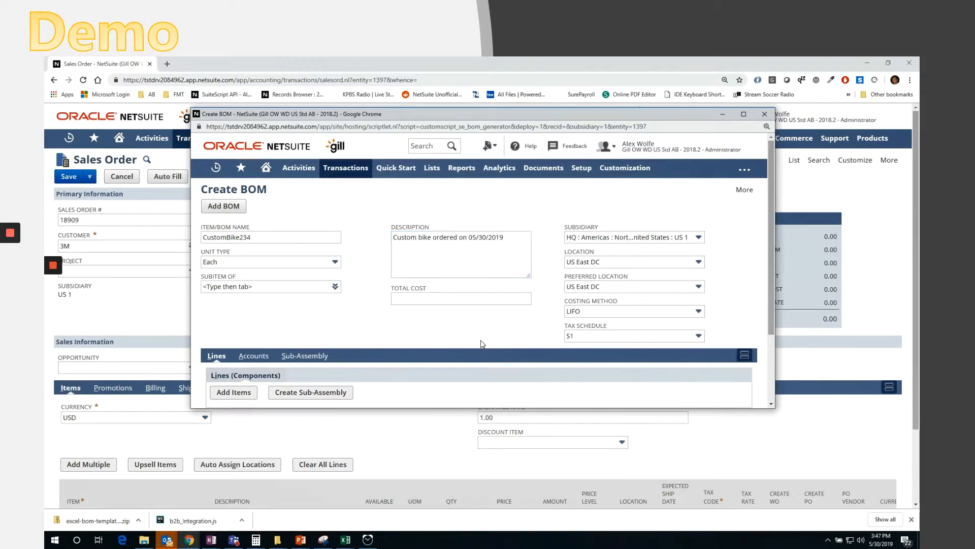
- Open the item chooser for the BOM component lines and search for items matching %frame
scroll(482, 345, down, 2)
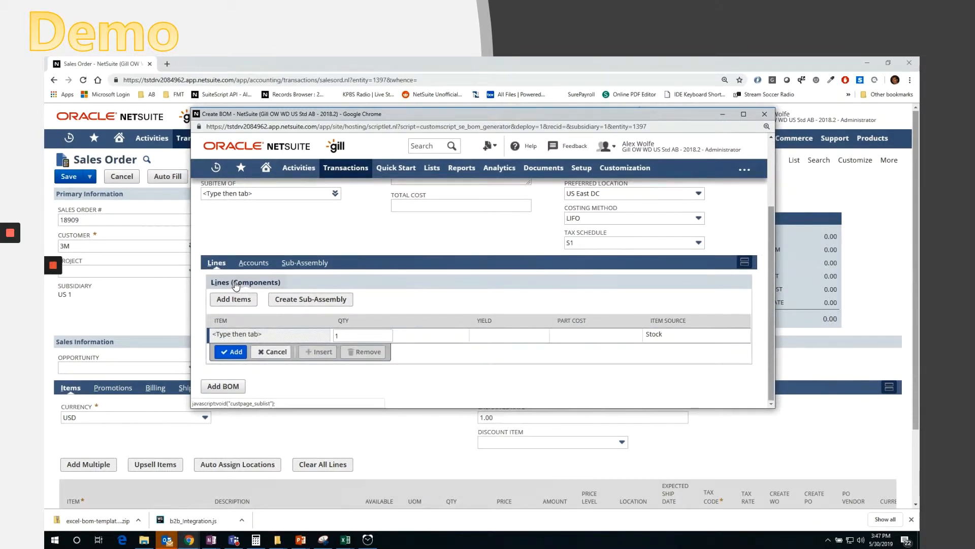
drag(248, 280, 251, 282)
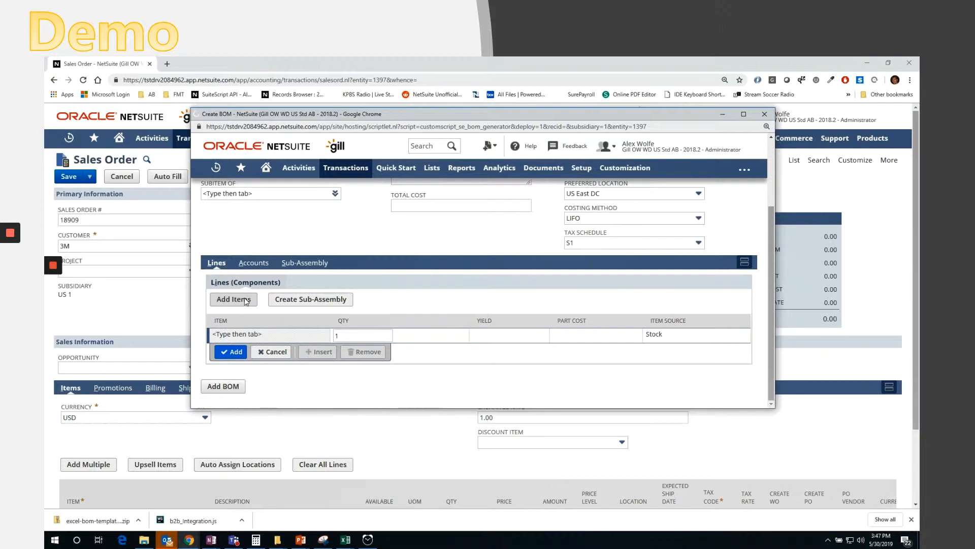
click(246, 301)
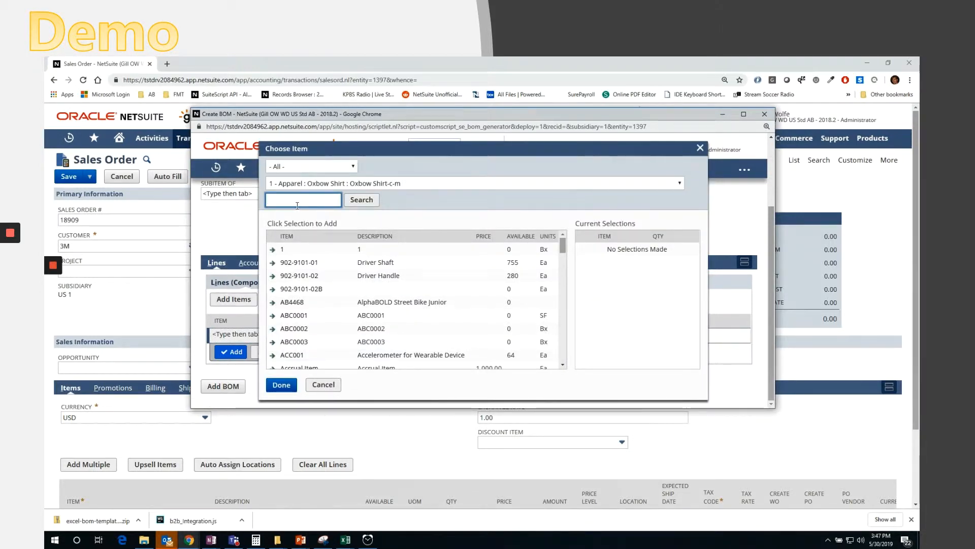
click(295, 200)
text(Frame)
key(BackSpace)
key(BackSpace)
key(BackSpace)
key(BackSpace)
text(%frame)
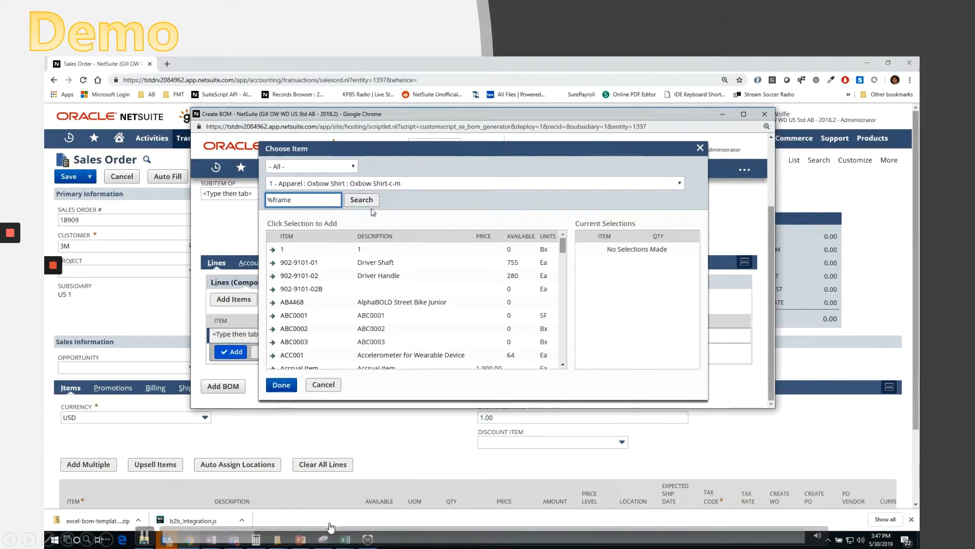
click(372, 204)
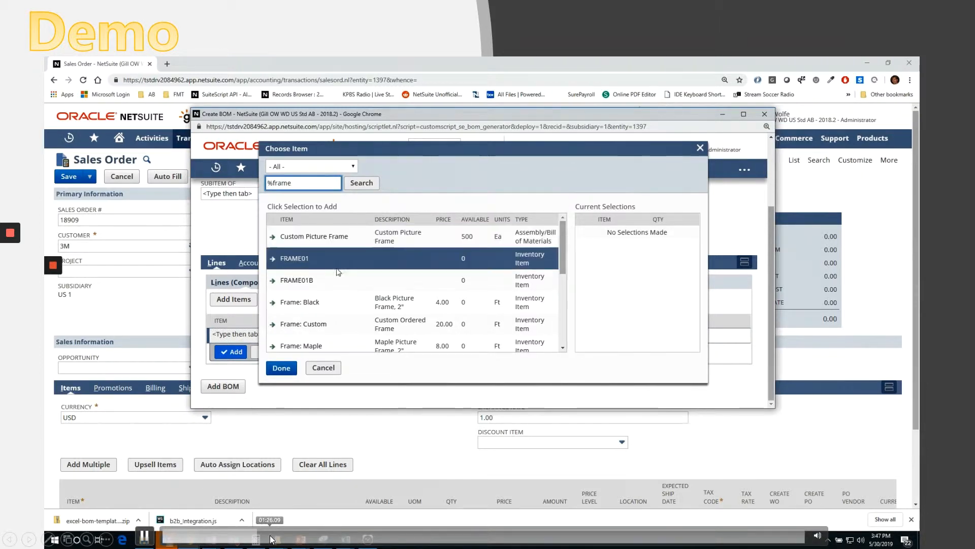
click(271, 537)
click(283, 538)
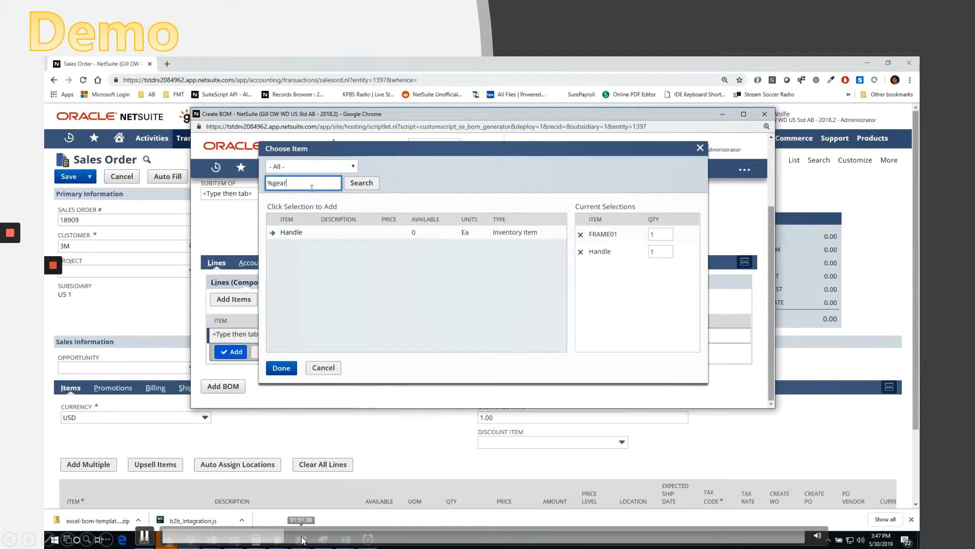
click(303, 539)
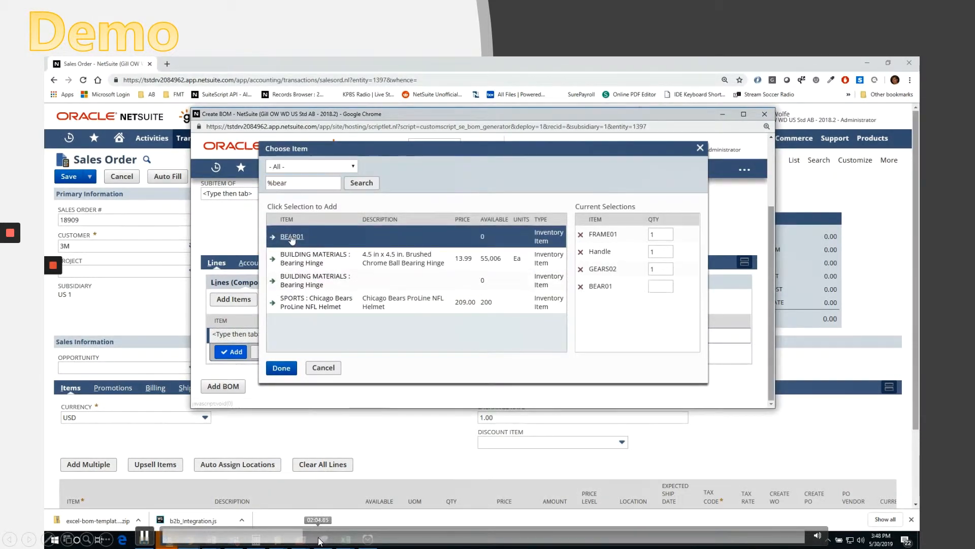
click(320, 539)
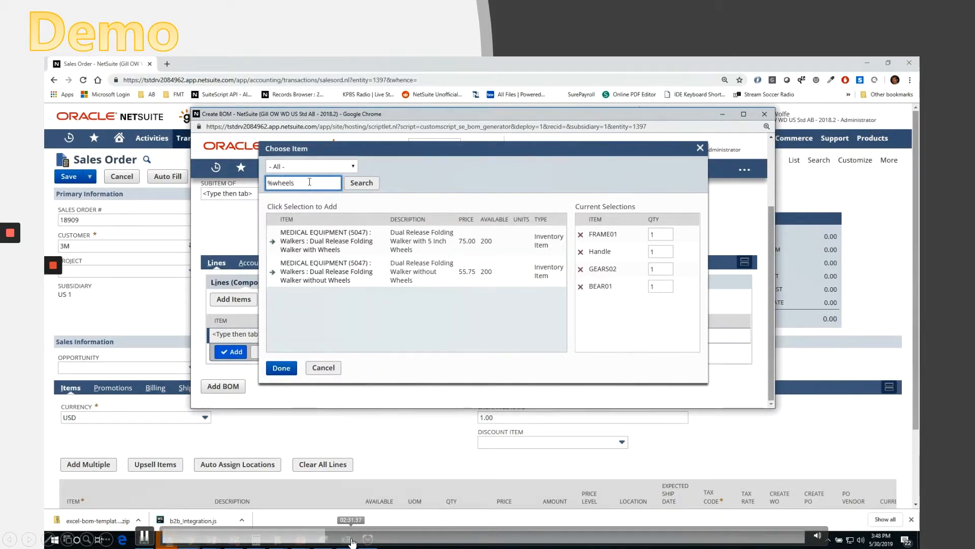
click(350, 540)
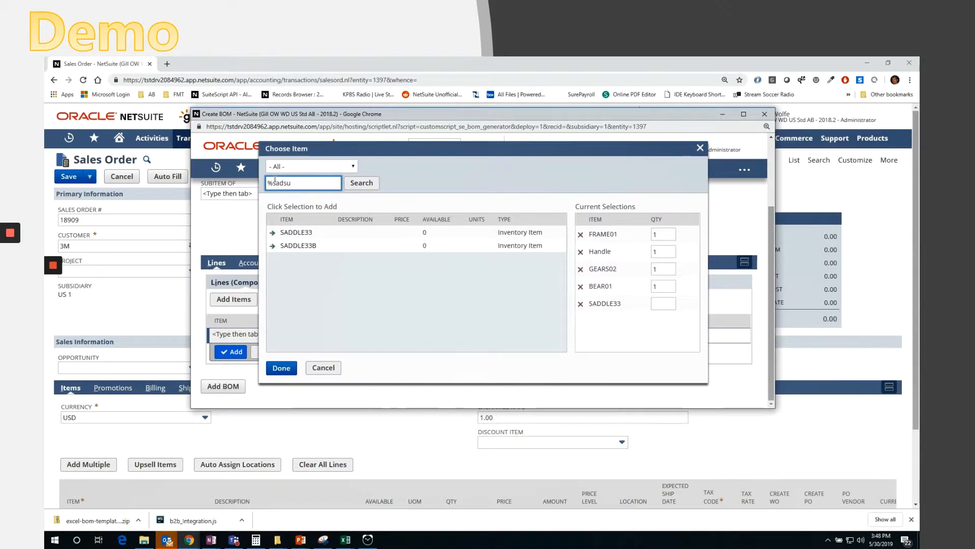
- Search the item chooser for %sadsu, then create the BOM with its selected component lines
click(358, 183)
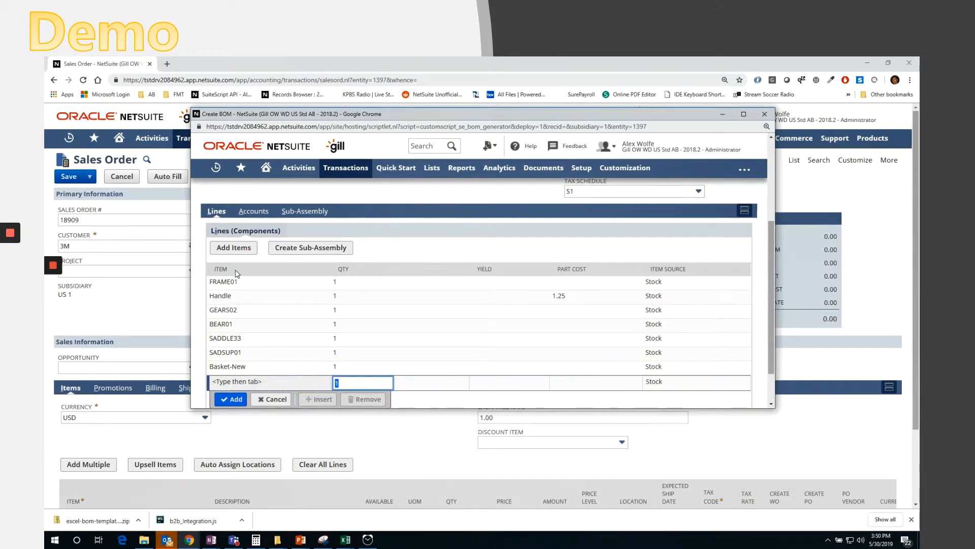
scroll(236, 273, up, 3)
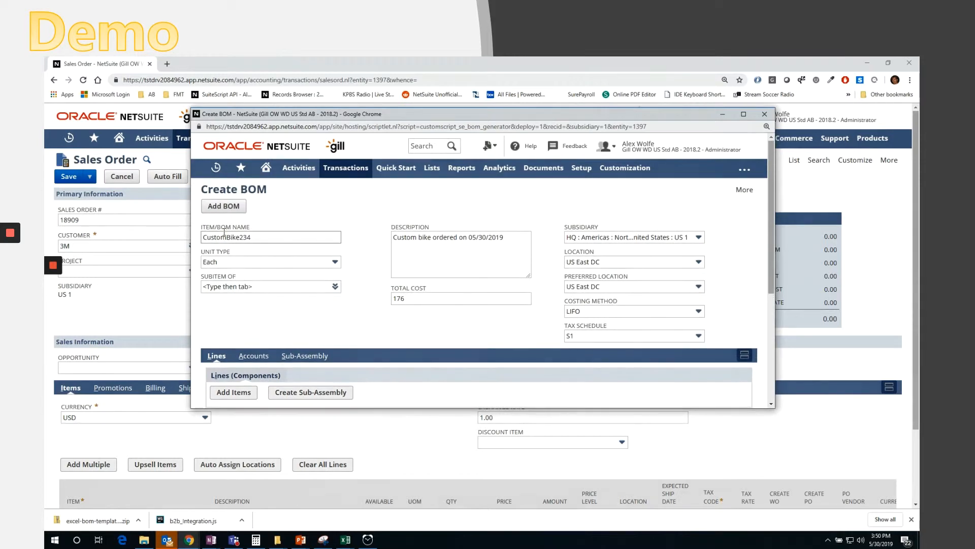
click(224, 207)
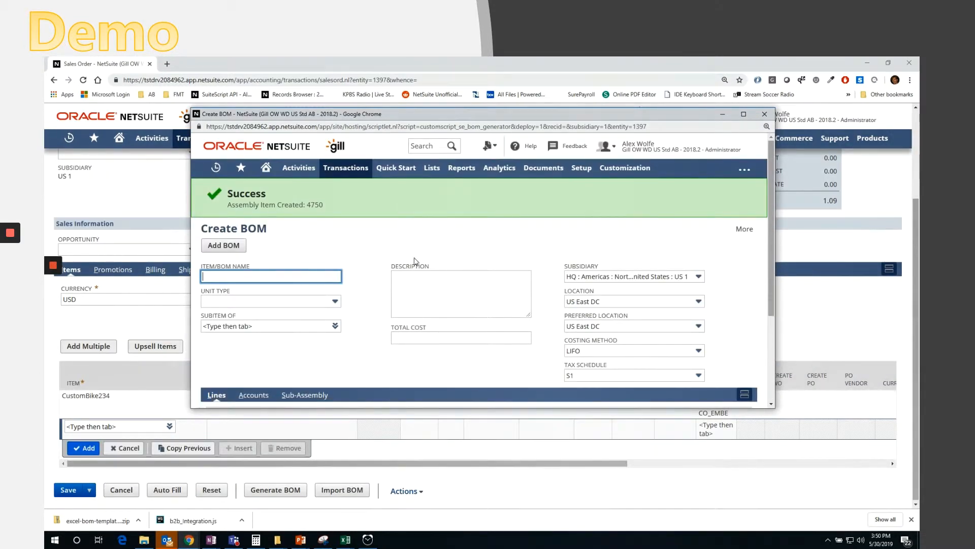
- Close the BOM window and save the sales order
click(765, 114)
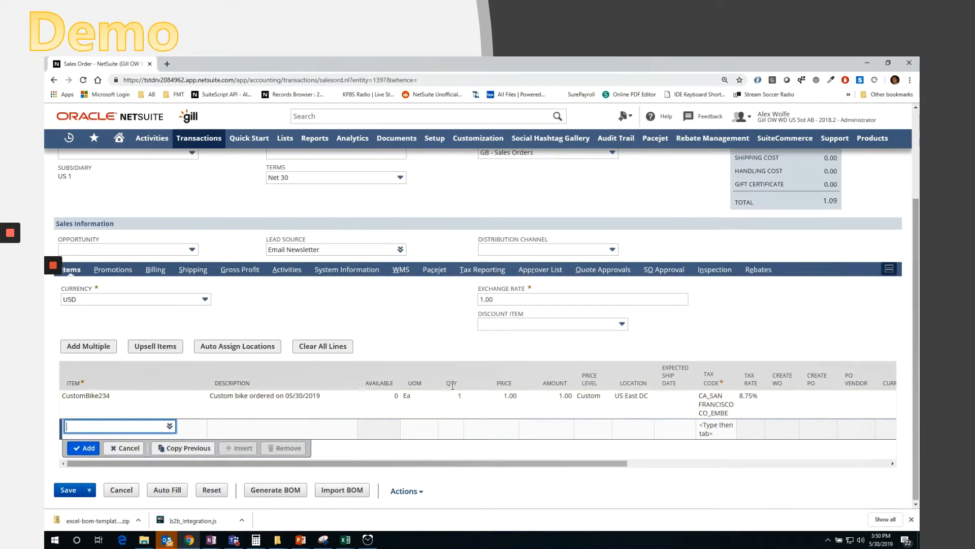
scroll(449, 383, up, 3)
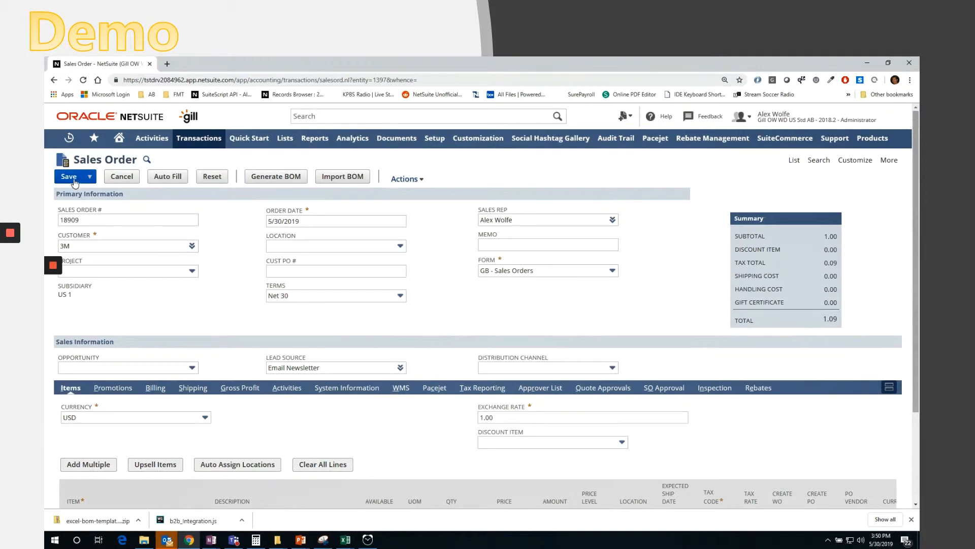
click(69, 177)
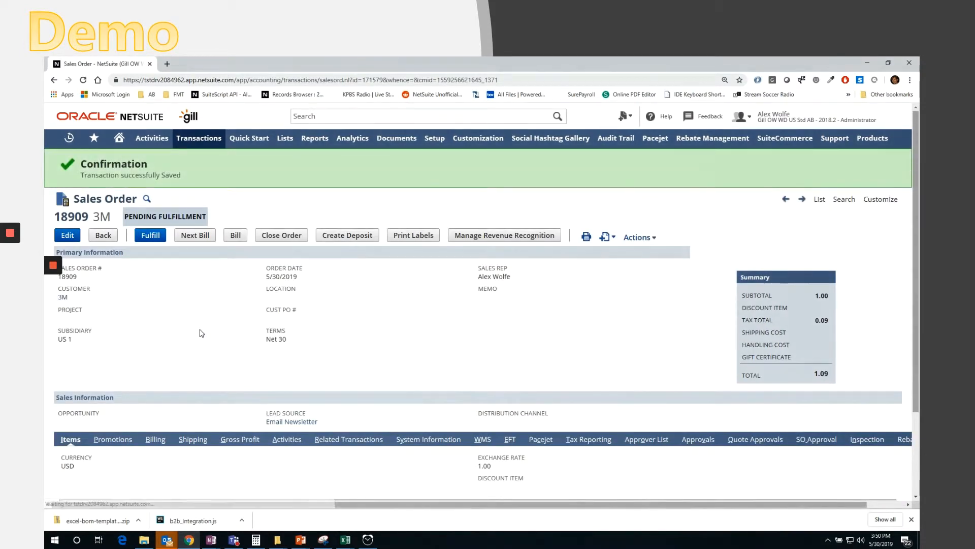
- Create a work order from the CustomBike234 sales order line and save it
scroll(201, 333, down, 2)
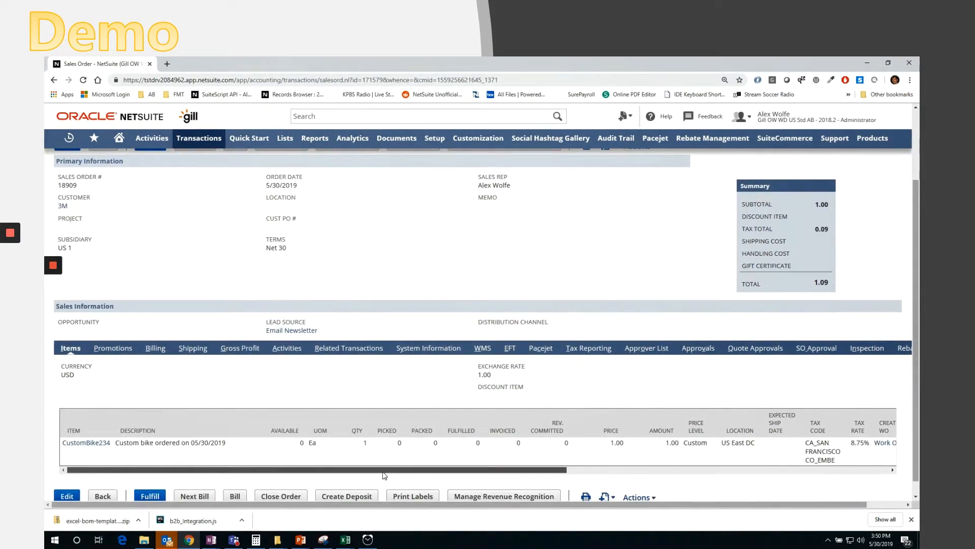
drag(385, 475, 597, 476)
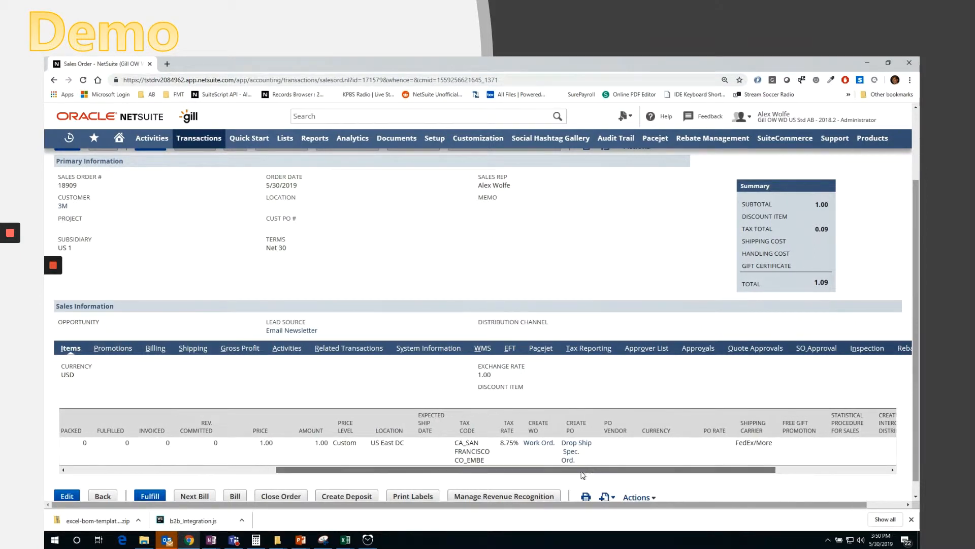
click(540, 444)
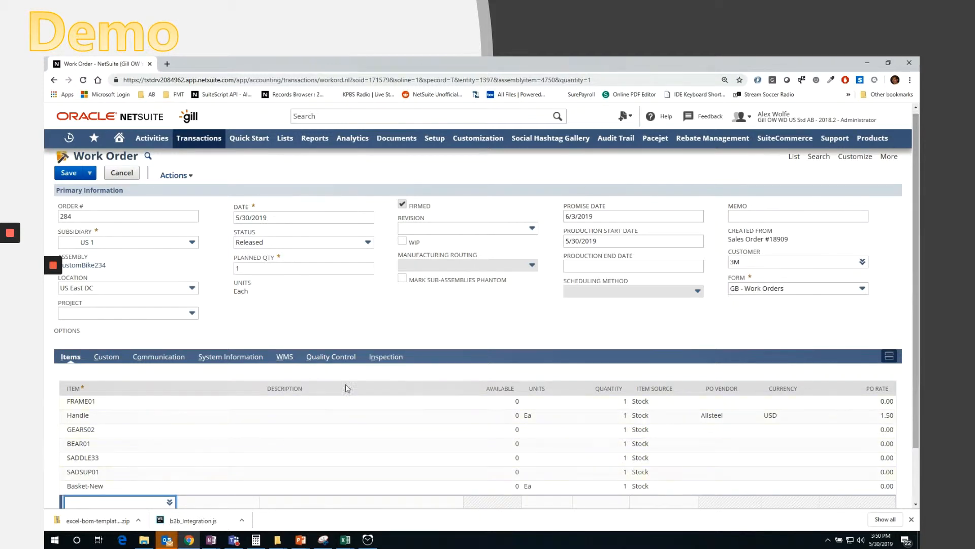
click(68, 173)
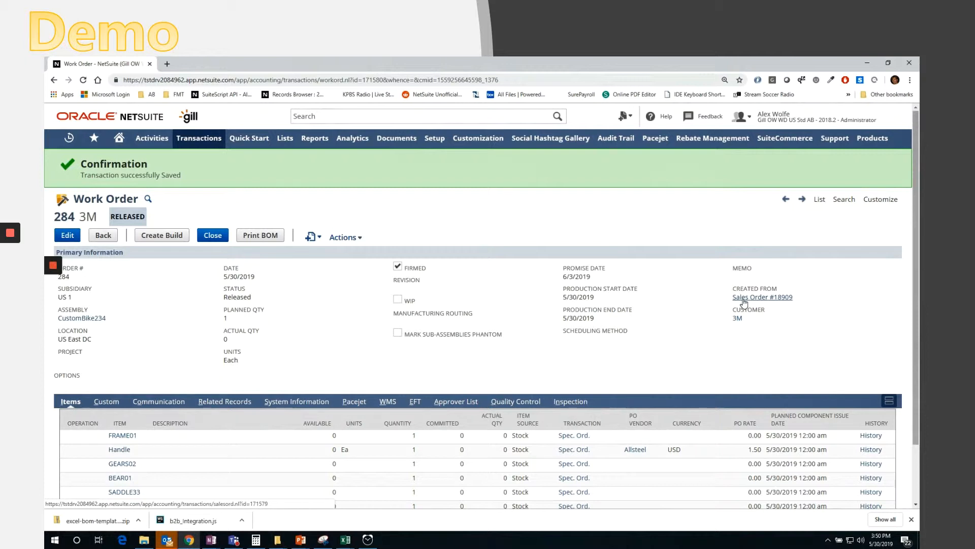
- Return to the 3M customer record and start another new sales order
mouse_move(744, 303)
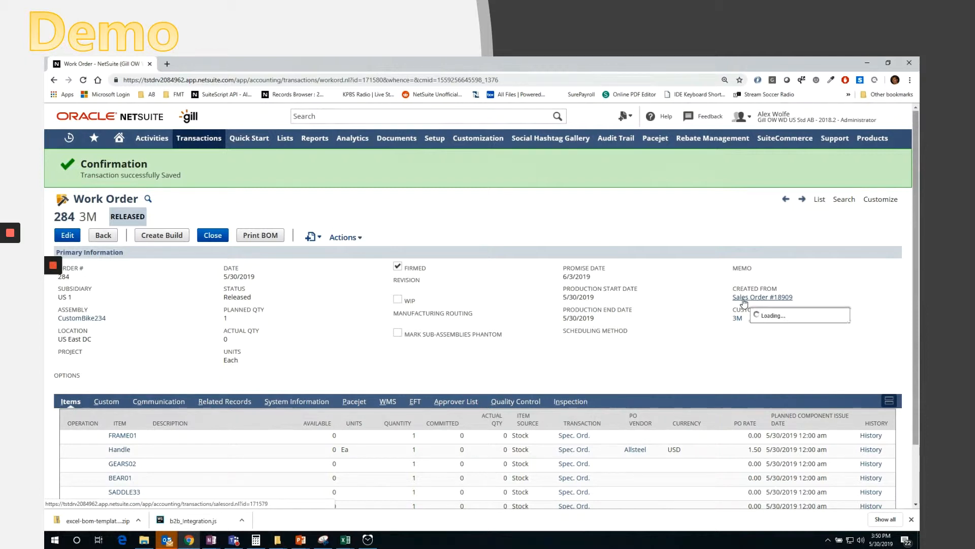
click(738, 319)
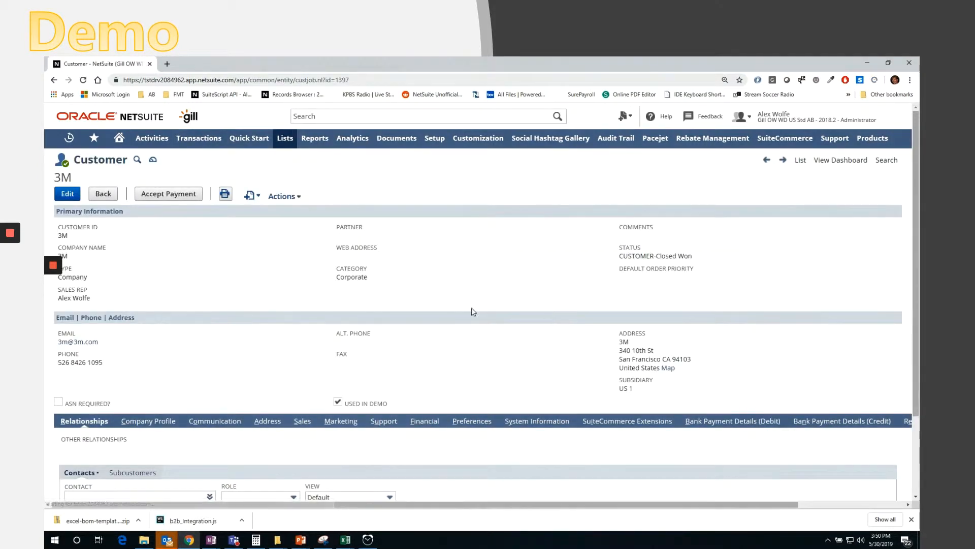
mouse_move(258, 197)
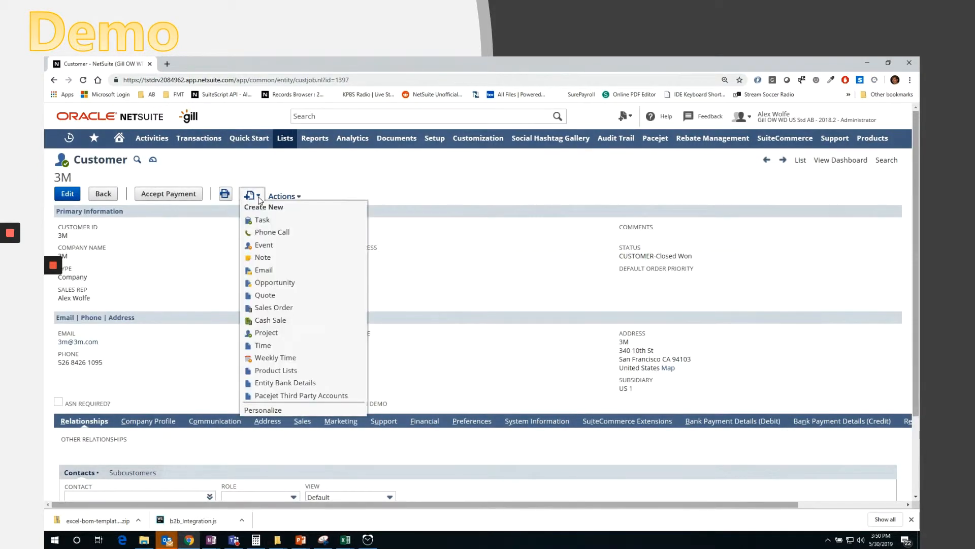
click(262, 308)
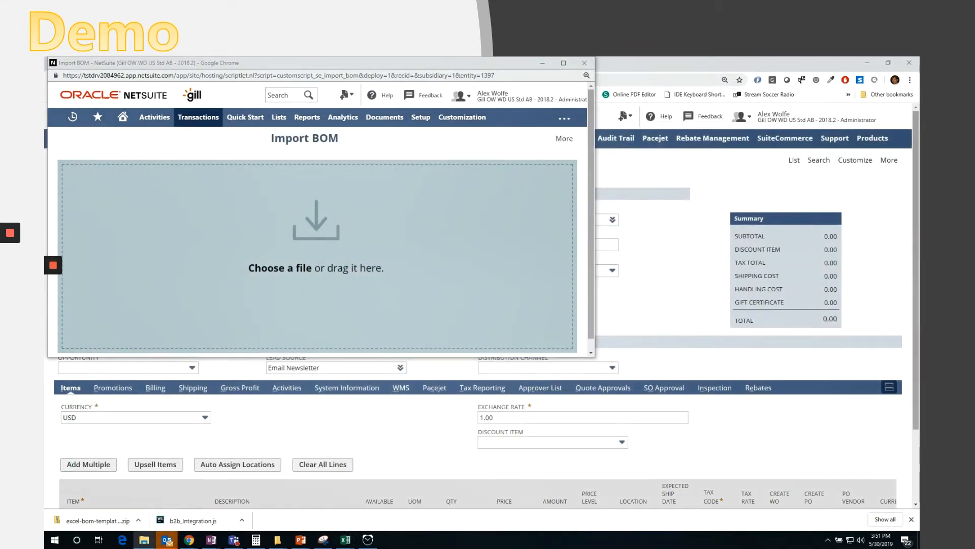
- Load the BOM template file into the Import BOM window and enlarge the window
drag(590, 251, 272, 252)
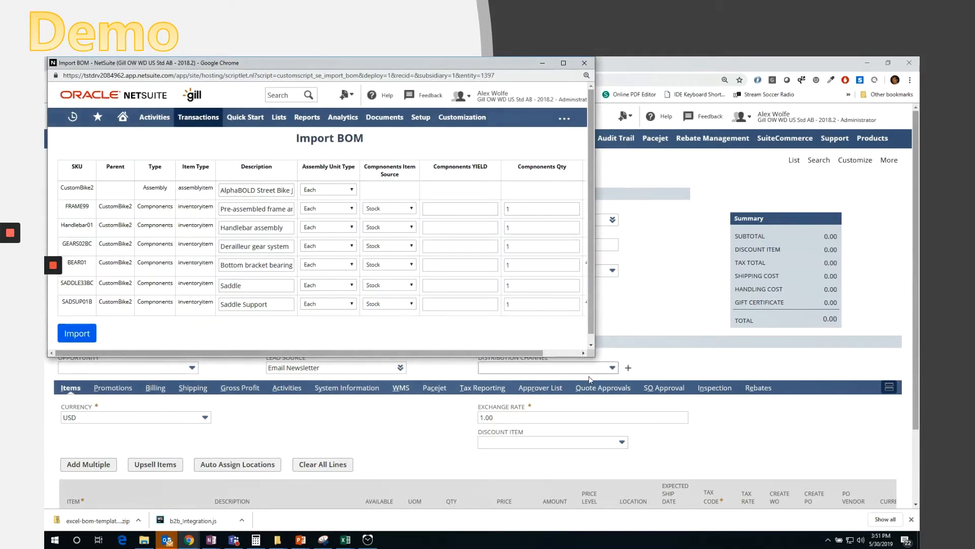
drag(489, 60, 524, 66)
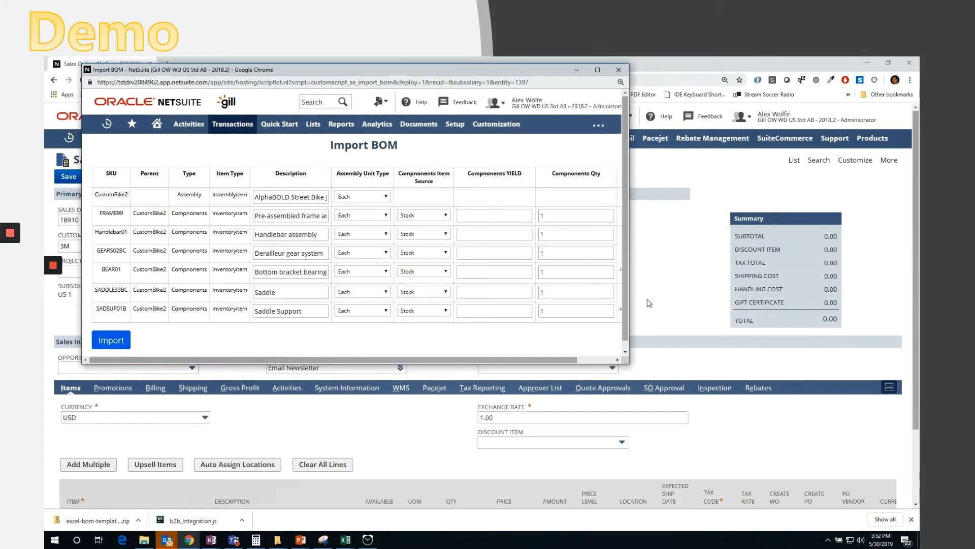
drag(637, 316, 838, 317)
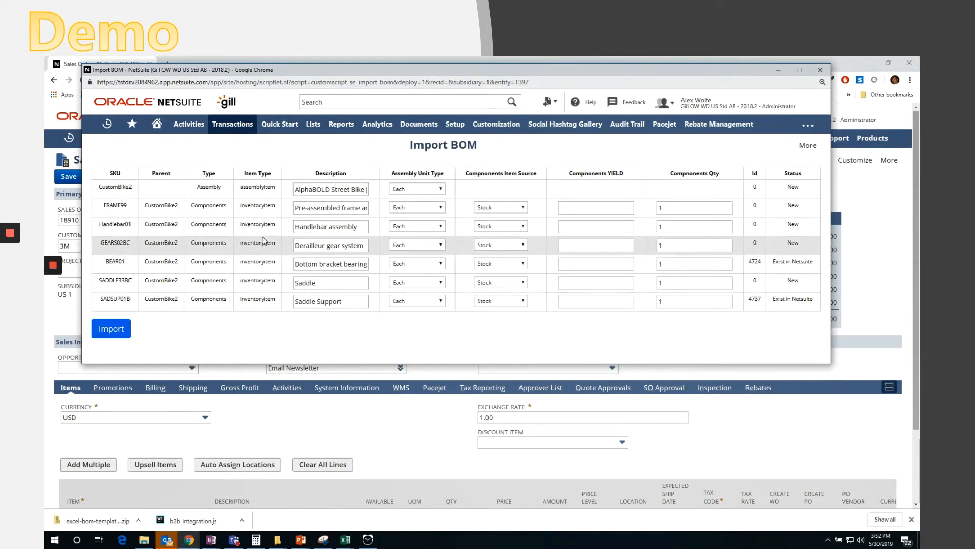
- In the Import BOM grid, set the component item source for SADDLE33BC and SADSUP01B to Purchase Order
click(325, 209)
click(325, 227)
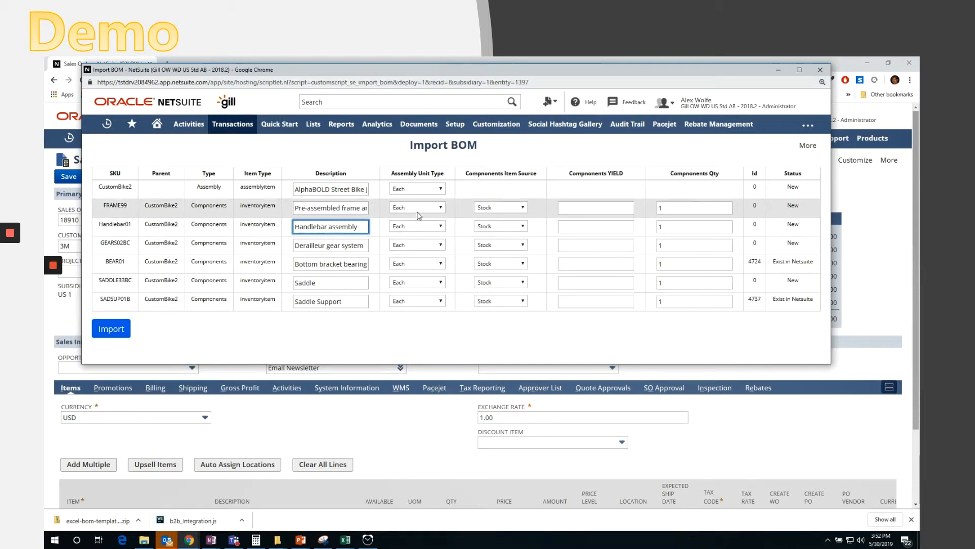
click(423, 190)
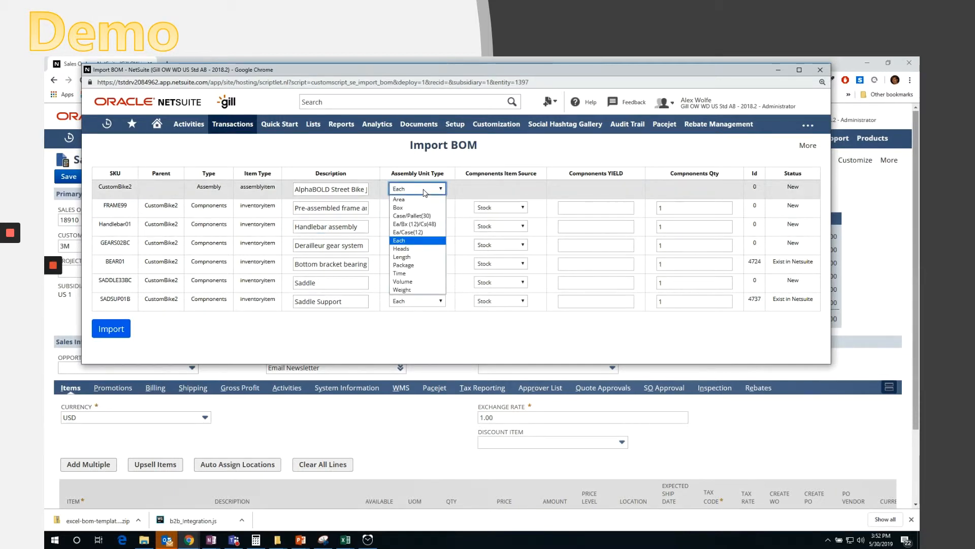
click(425, 192)
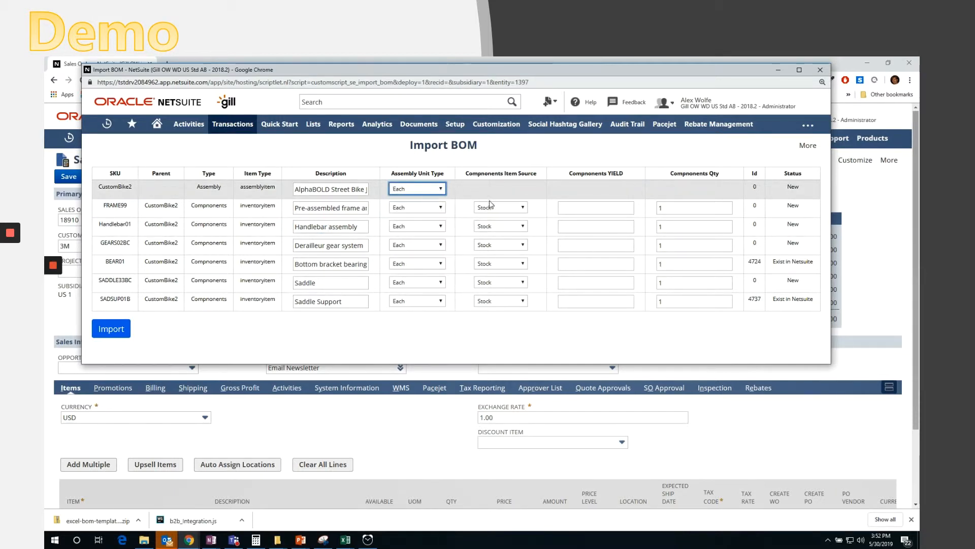
click(507, 284)
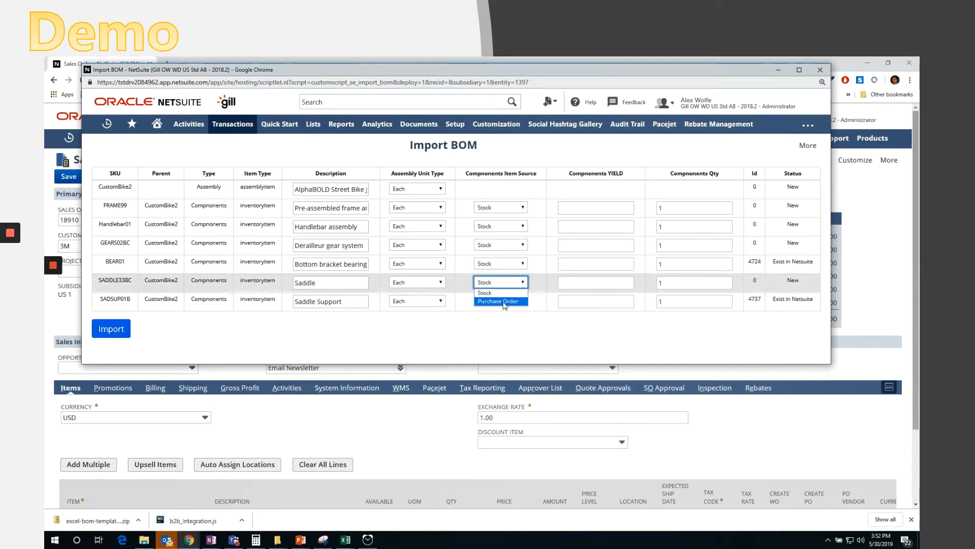
click(504, 302)
click(507, 301)
click(507, 318)
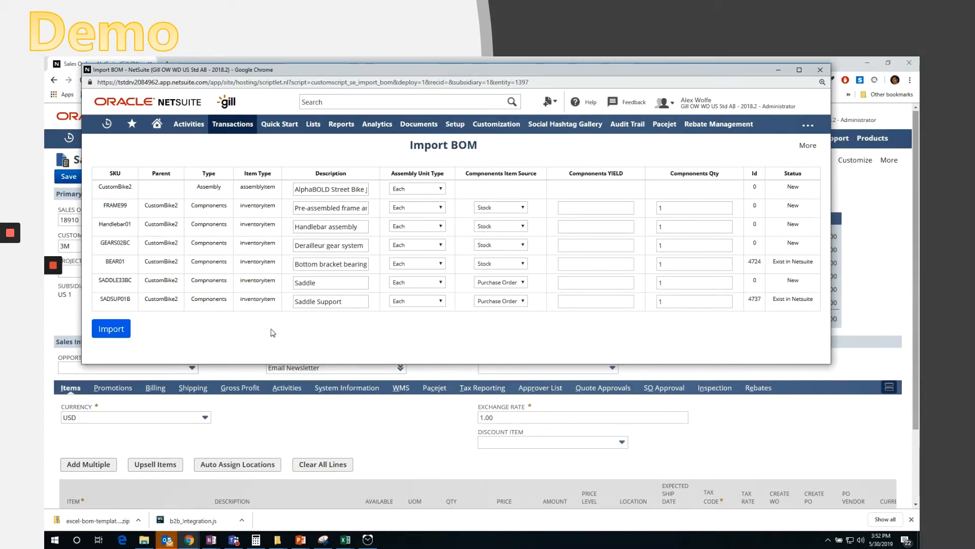
- Import the BOM into the sales order, acknowledge the confirmation, and close the Import BOM window
click(113, 336)
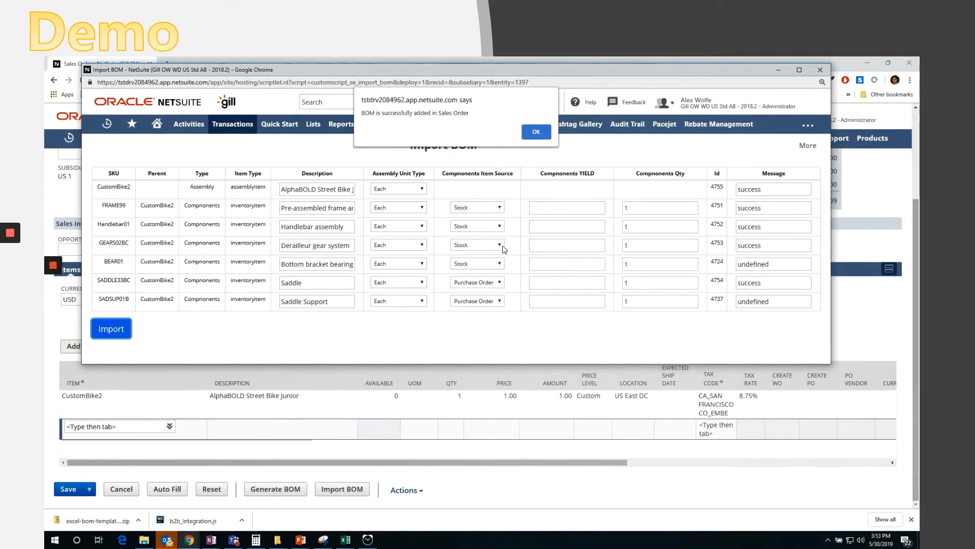
click(533, 134)
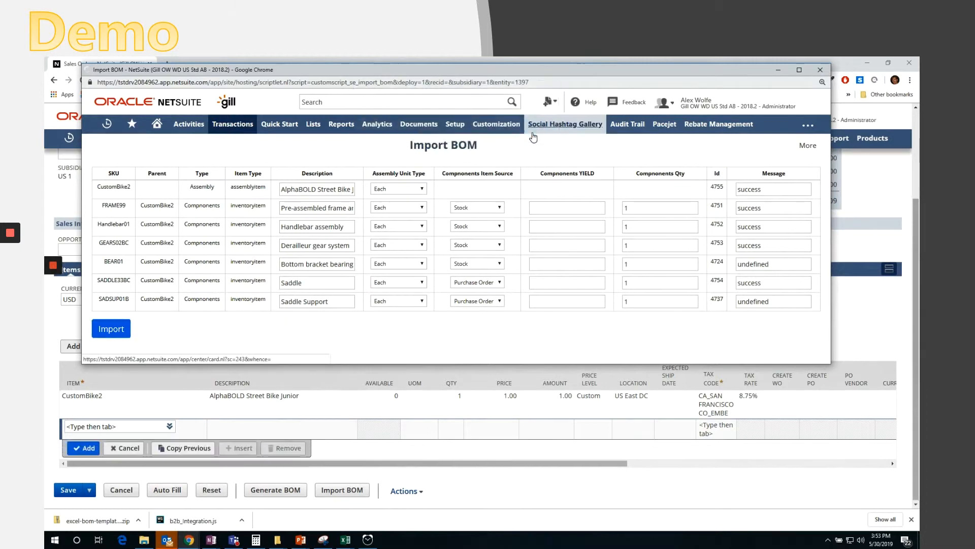
click(819, 71)
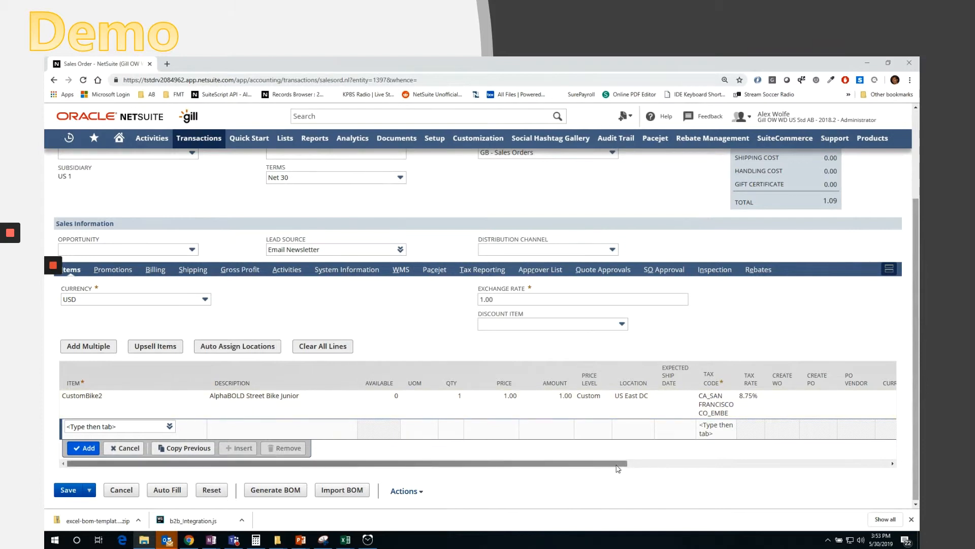
- Open the CustomBike2 assembly item record from the sales order's item line
drag(614, 465, 587, 452)
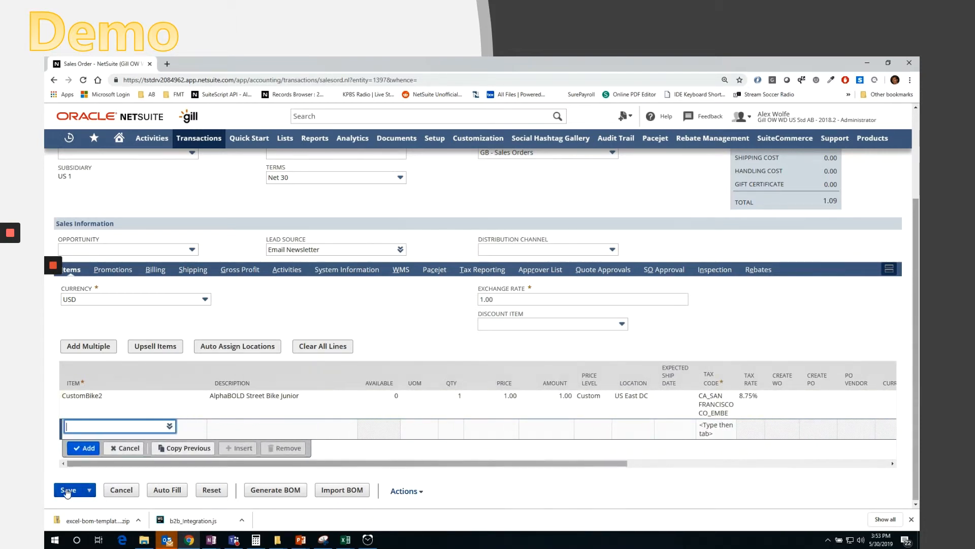
click(141, 403)
click(198, 403)
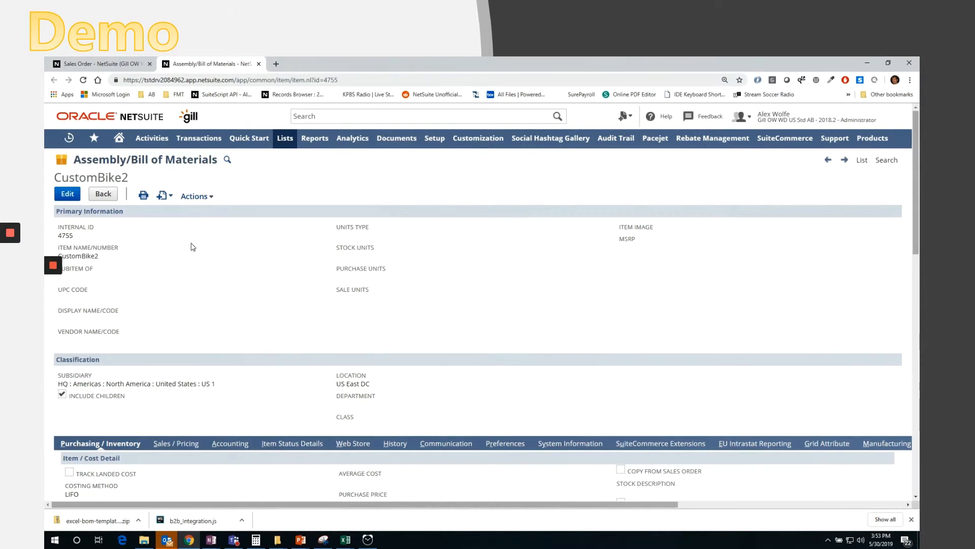
- Review the CustomBike2 assembly record's Components and Accounting subtabs
scroll(317, 395, down, 4)
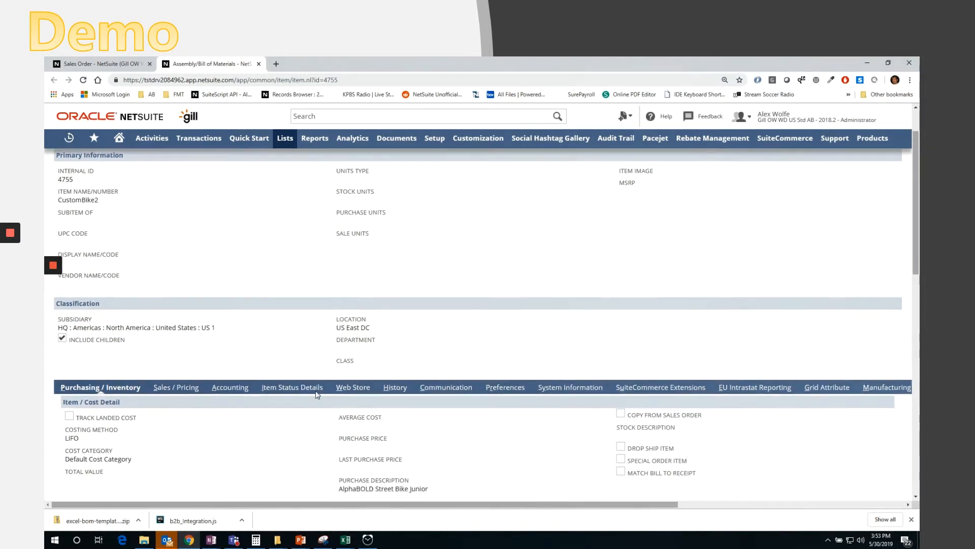
scroll(309, 398, down, 2)
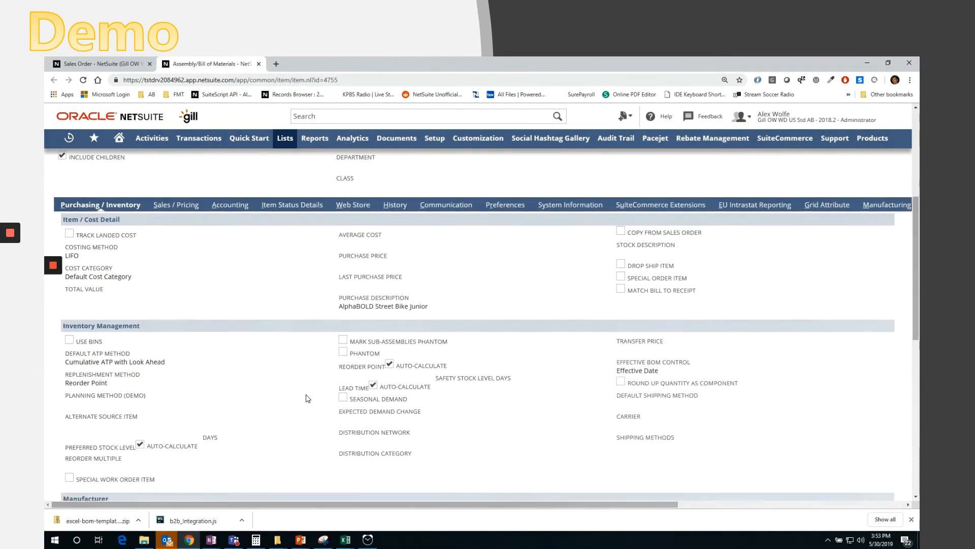
scroll(298, 392, down, 4)
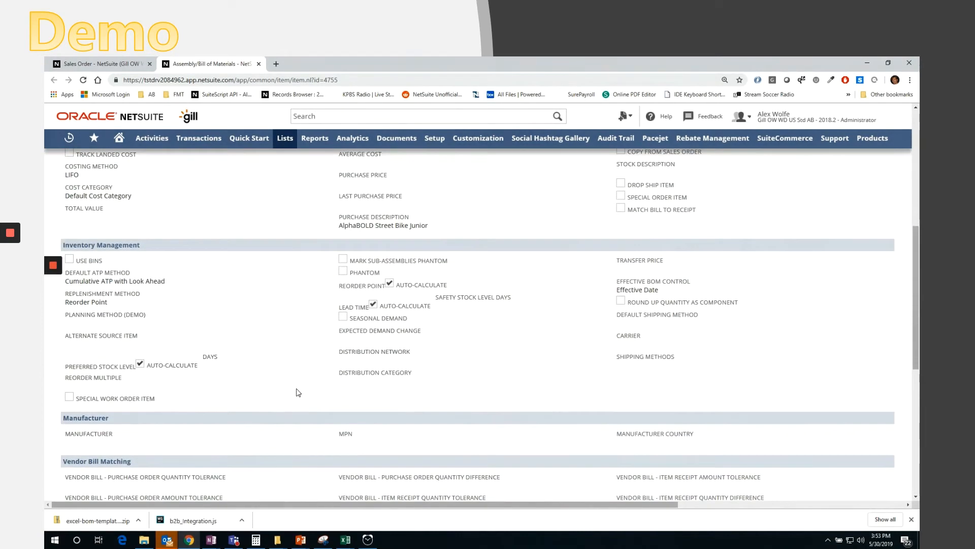
scroll(303, 398, down, 2)
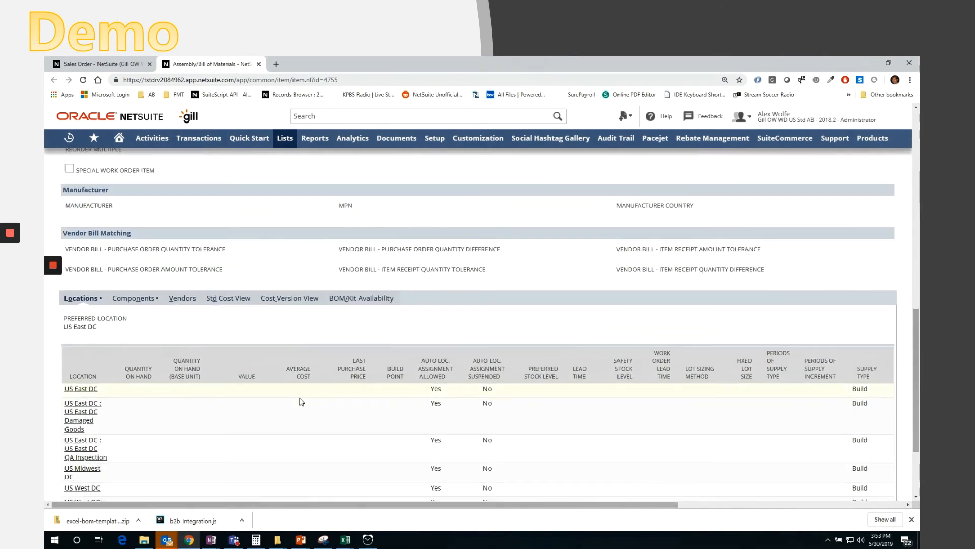
scroll(301, 400, down, 1)
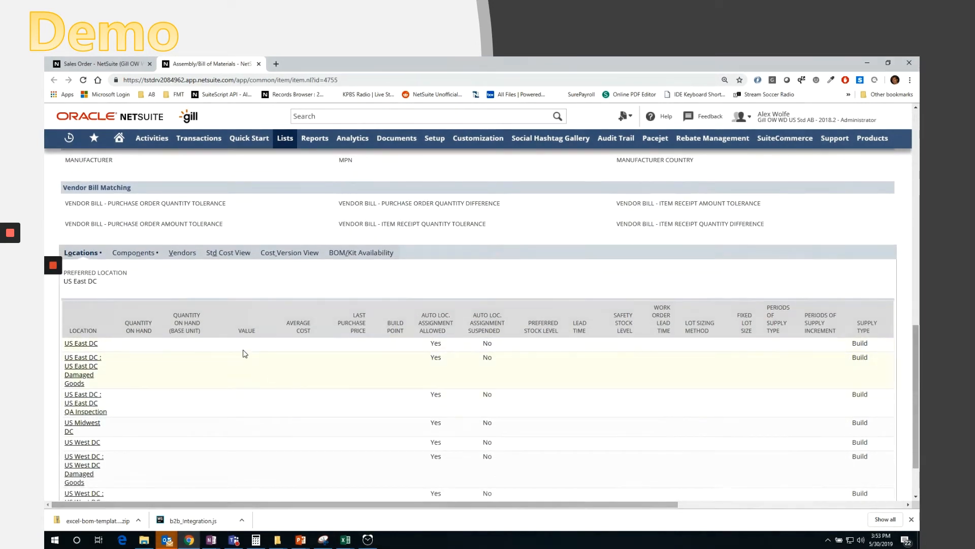
click(135, 258)
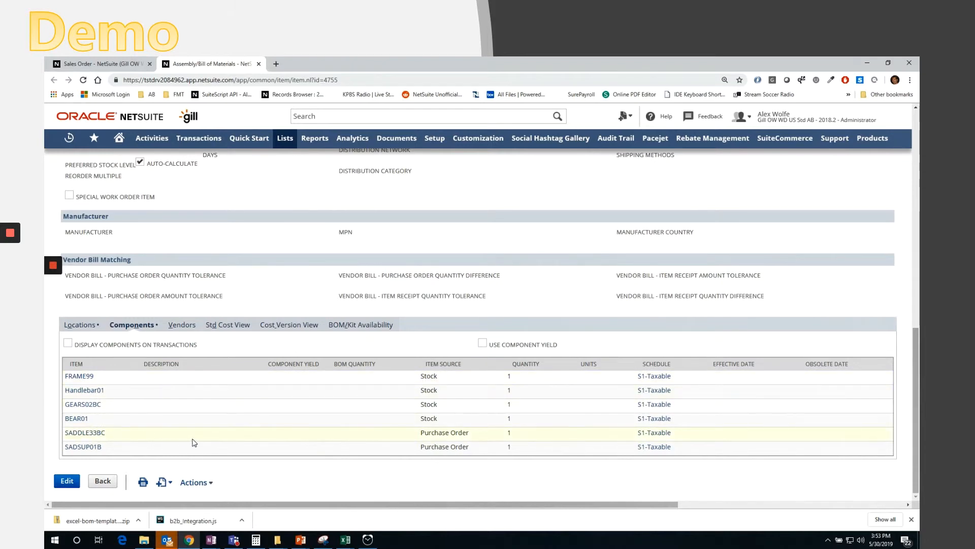
scroll(195, 441, up, 6)
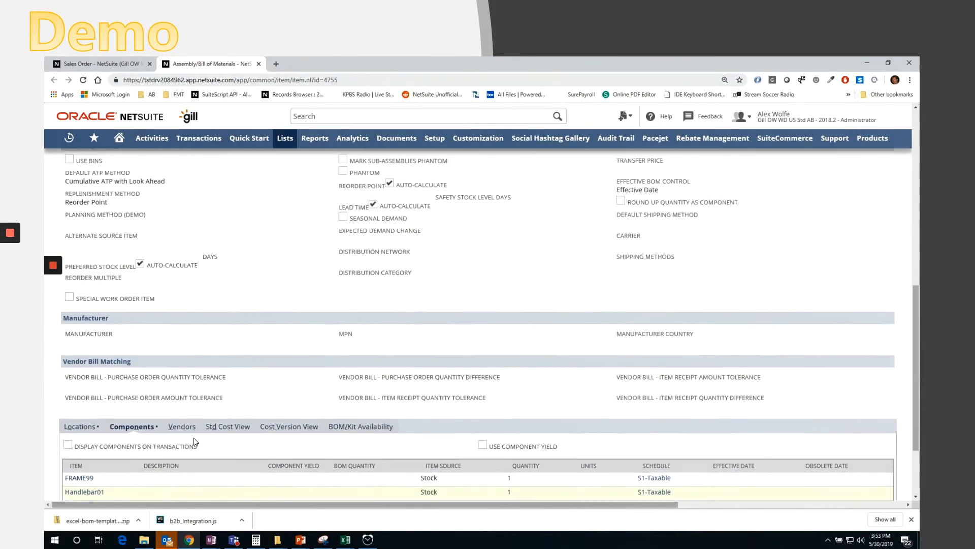
click(226, 242)
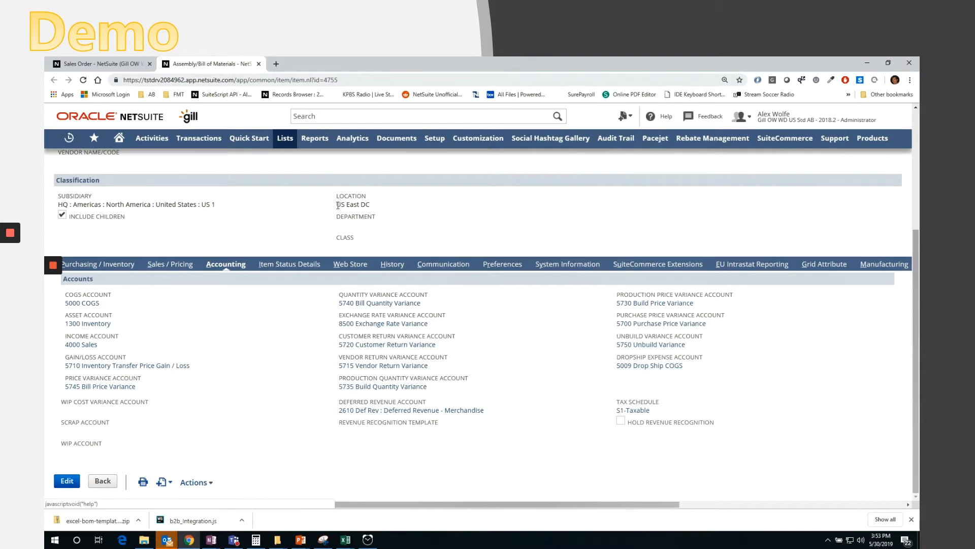
- Open the BOM Configuration list under BOM Generator and view the existing configuration record
mouse_move(283, 146)
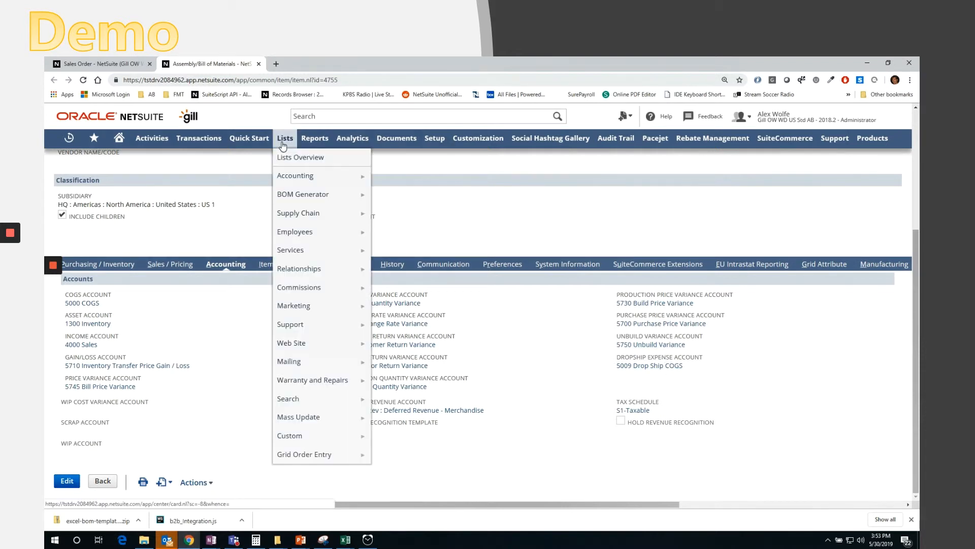
mouse_move(305, 195)
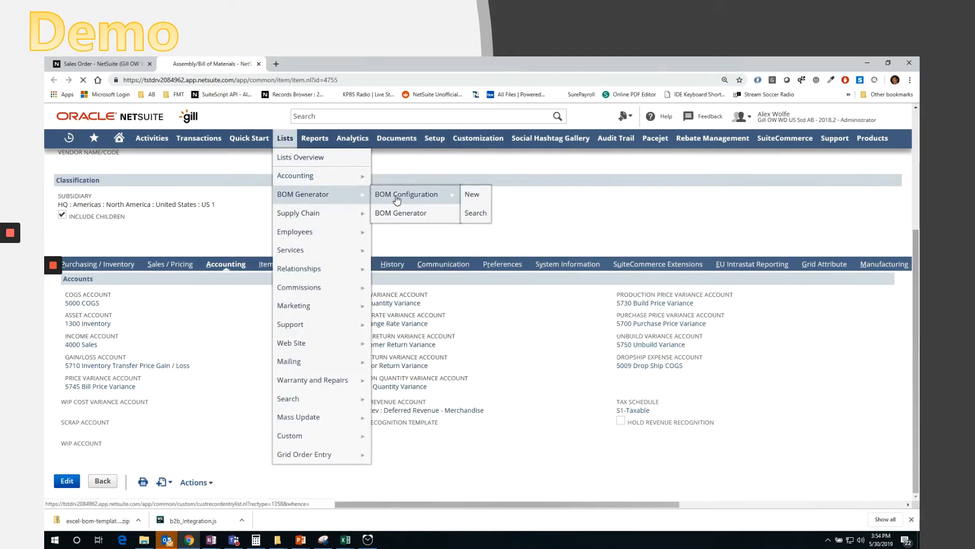
click(397, 198)
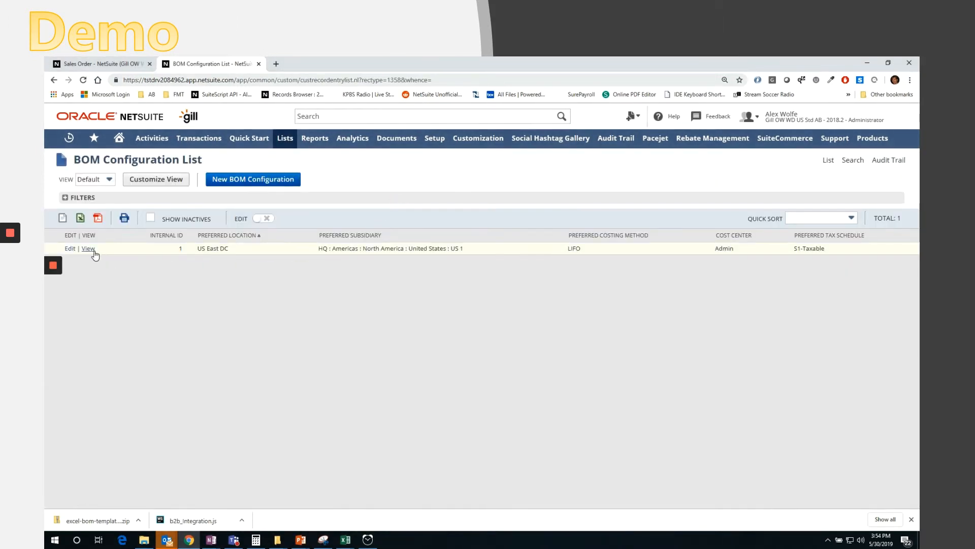
click(92, 251)
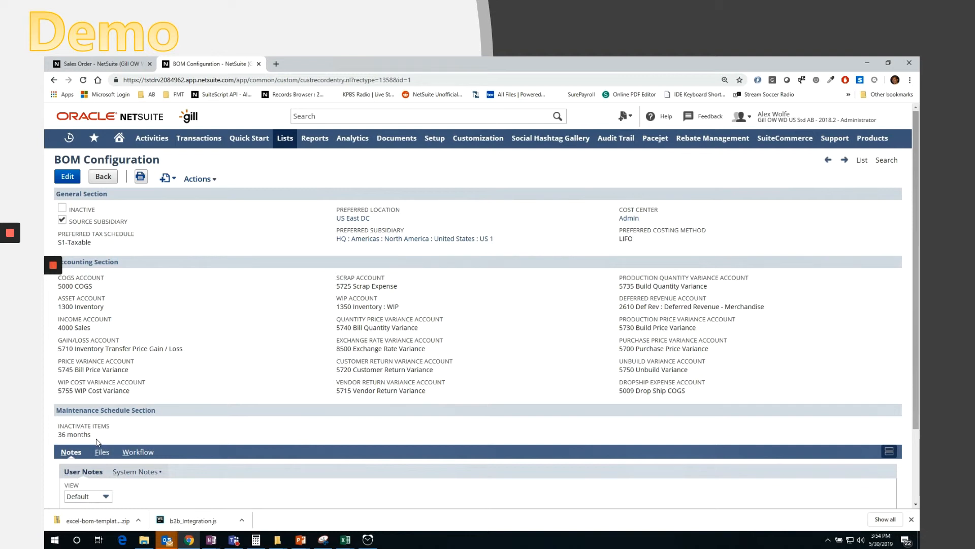
scroll(291, 374, down, 2)
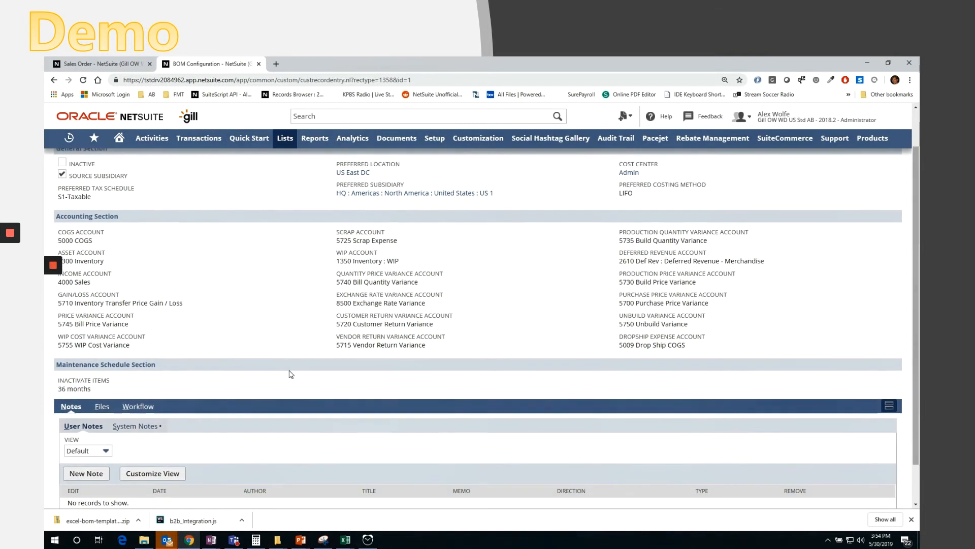
scroll(292, 374, up, 2)
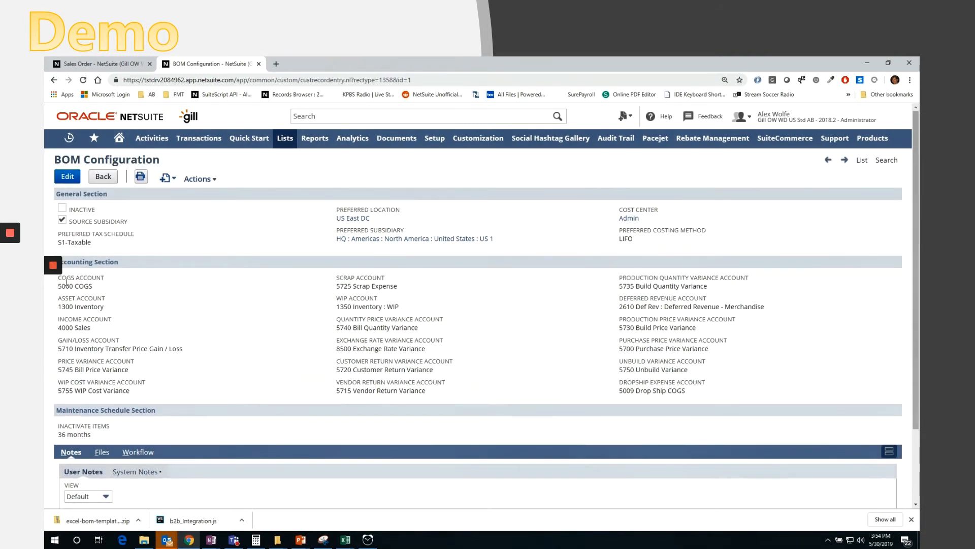
mouse_move(58, 270)
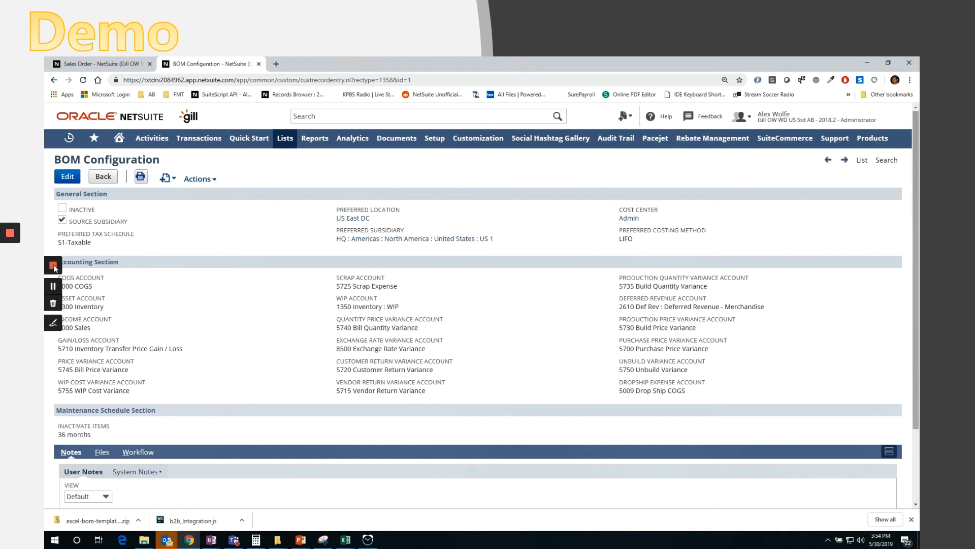